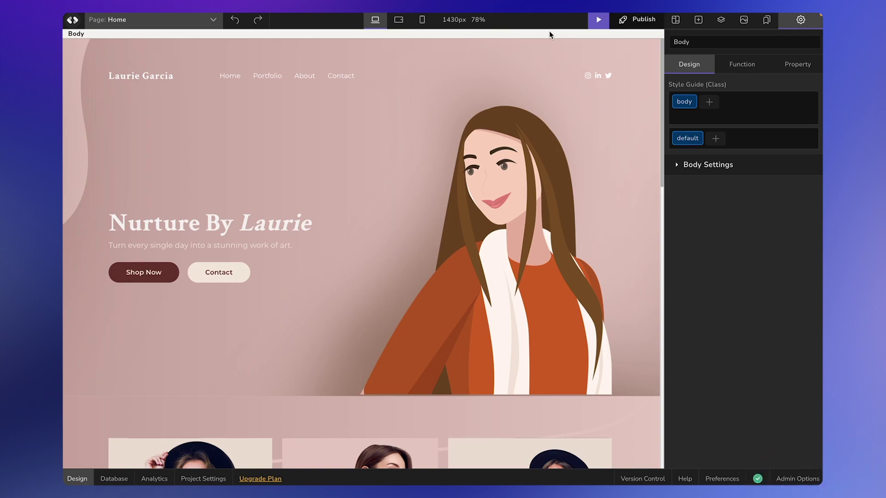
Open the Publish menu to see the site Live on its codedesign.app subdomain.
click(648, 23)
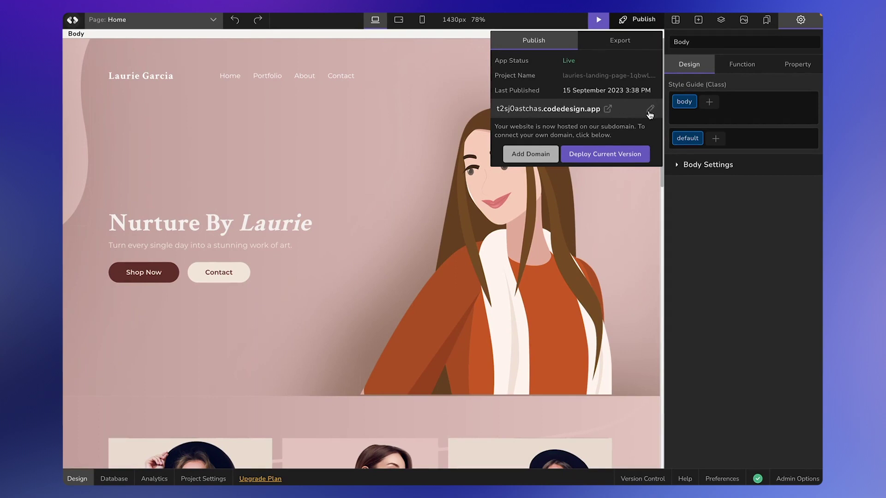
Connect connectdoma.in as the custom domain to get its A (20.219.20.151) and TXT records.
click(530, 155)
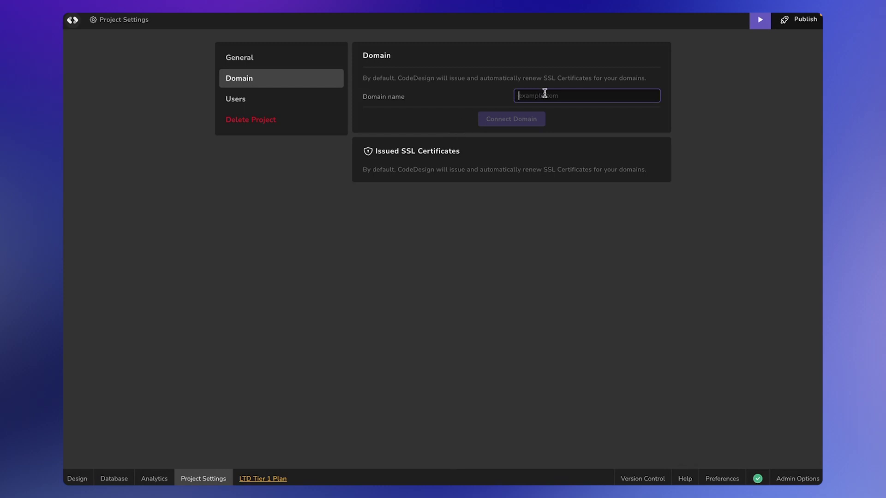
text(connec)
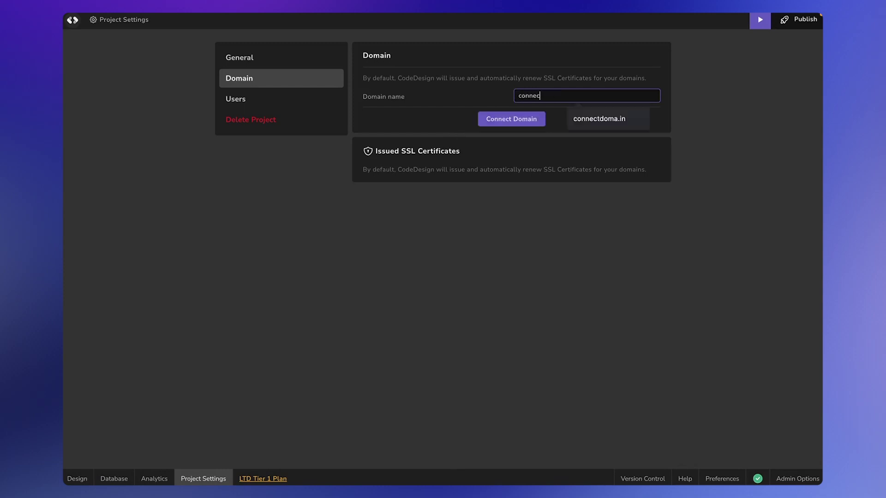
text(tdoma.in)
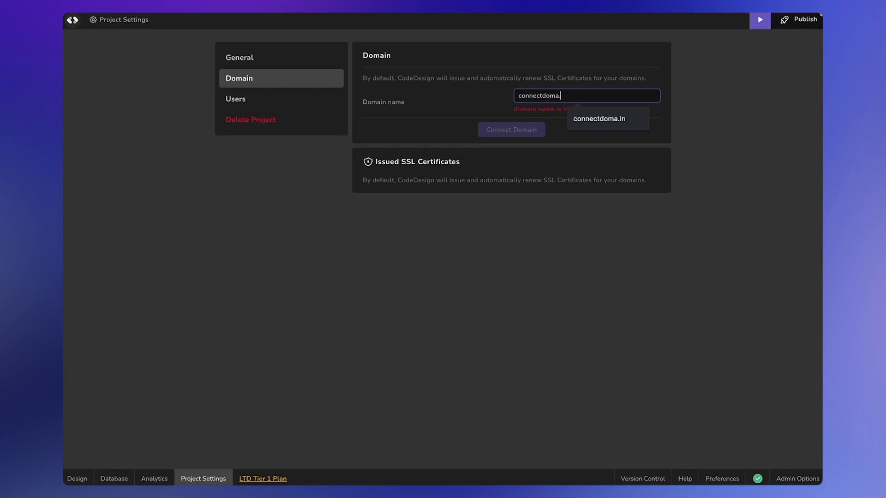
click(517, 95)
click(520, 120)
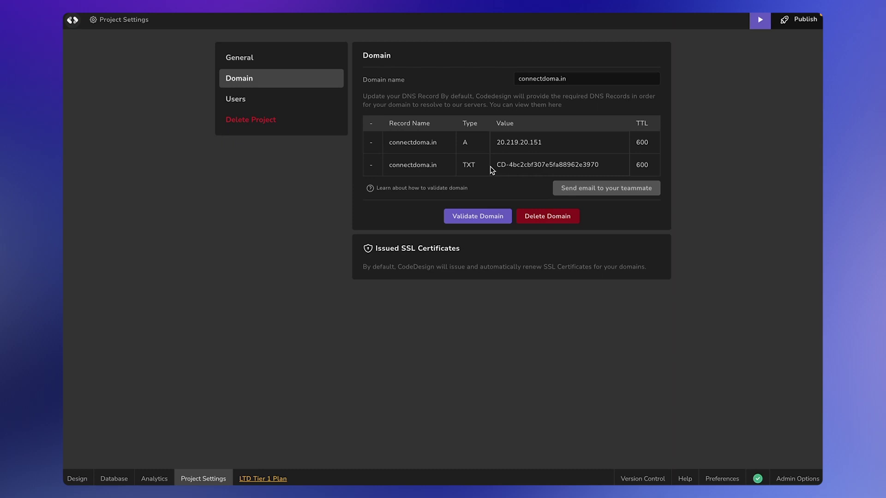
Leave full screen and go to GoDaddy's DNS records page for connectdoma.in.
key(super+shift+f)
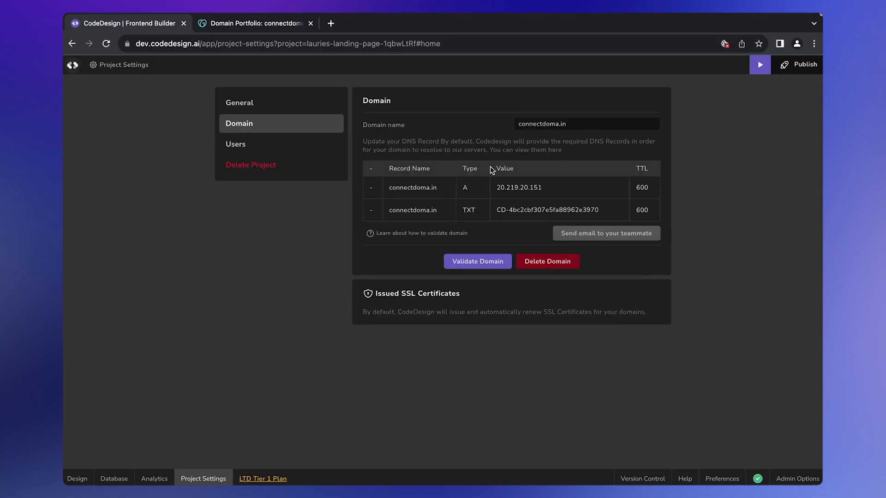
click(286, 26)
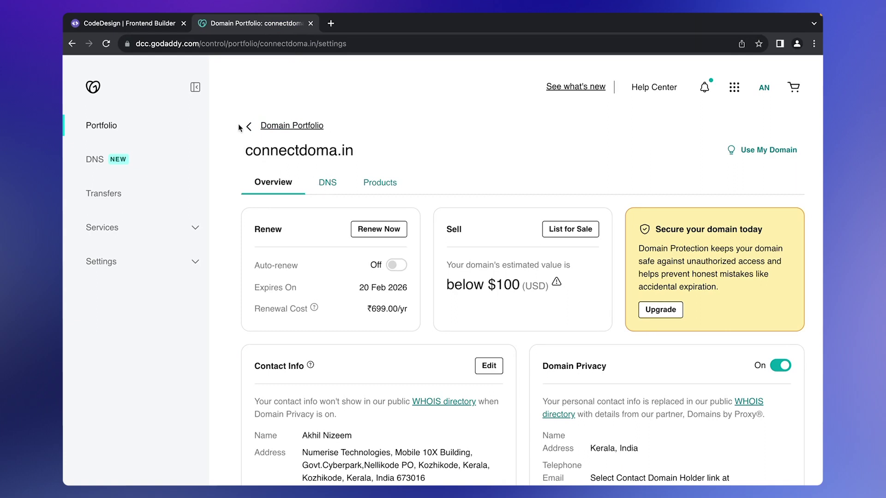
click(327, 191)
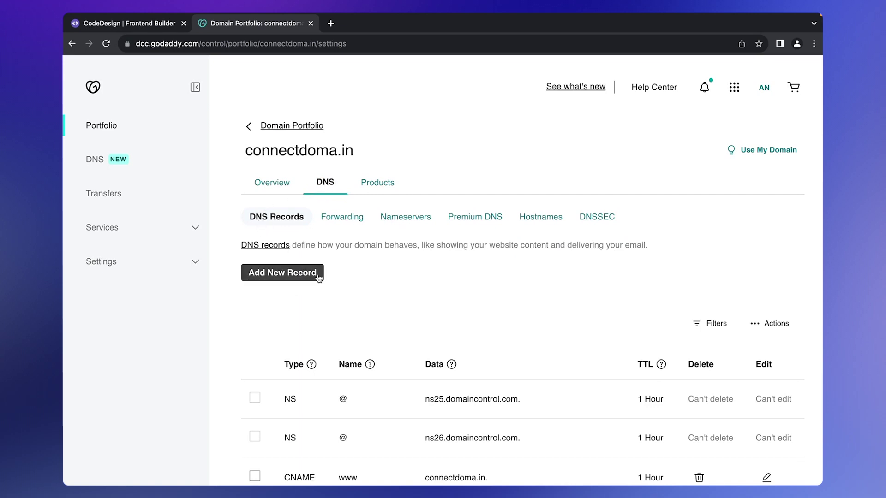
Add a GoDaddy A record for @ pointing to 20.219.20.151.
scroll(318, 277, down, 1)
click(279, 266)
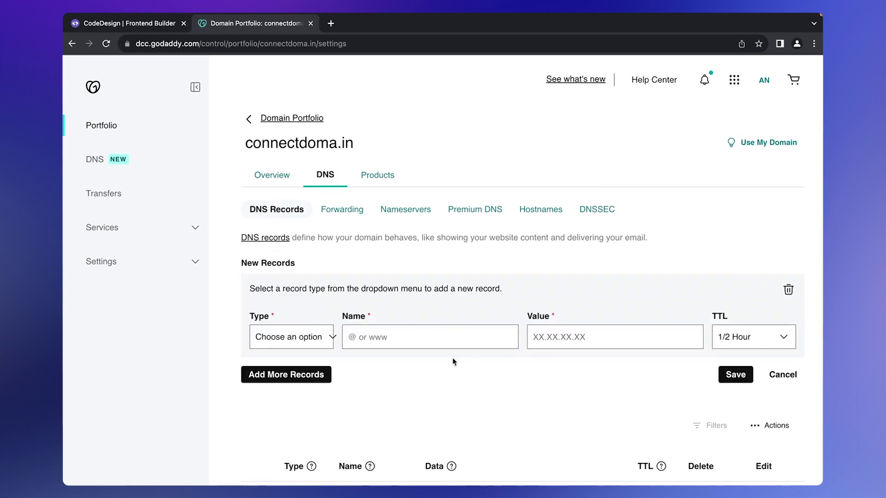
key(ctrl+shift+Tab)
click(553, 188)
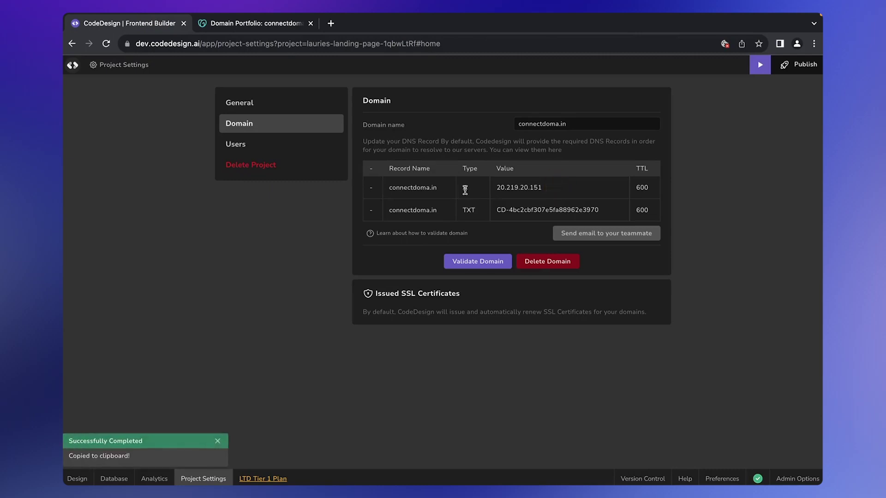
key(ctrl+Tab)
click(289, 344)
click(289, 353)
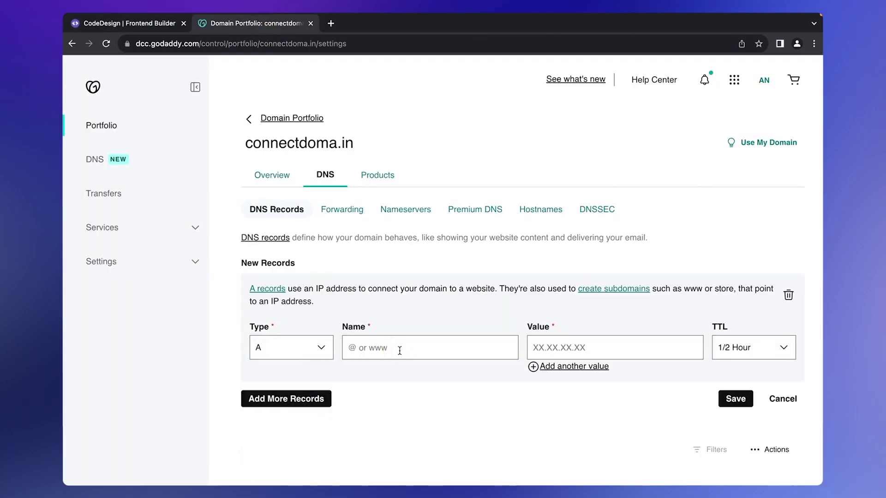
click(186, 26)
key(ctrl+Tab)
text(@)
click(549, 348)
key(ctrl+v)
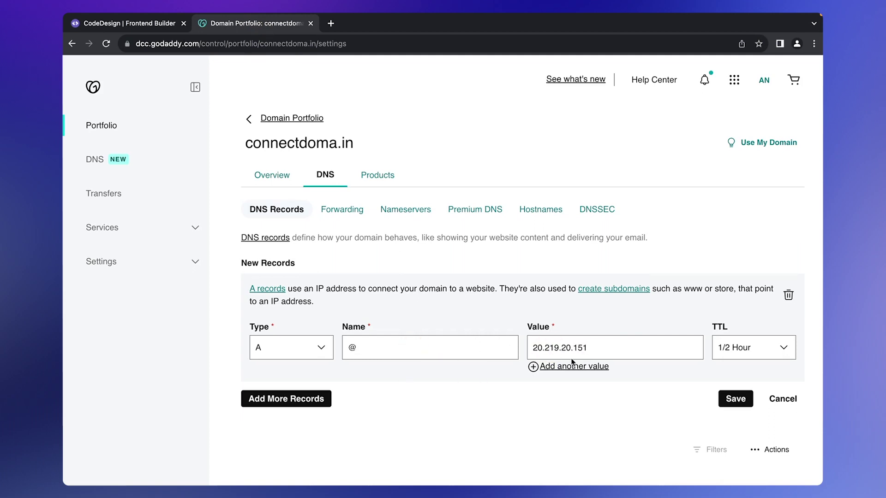
click(735, 397)
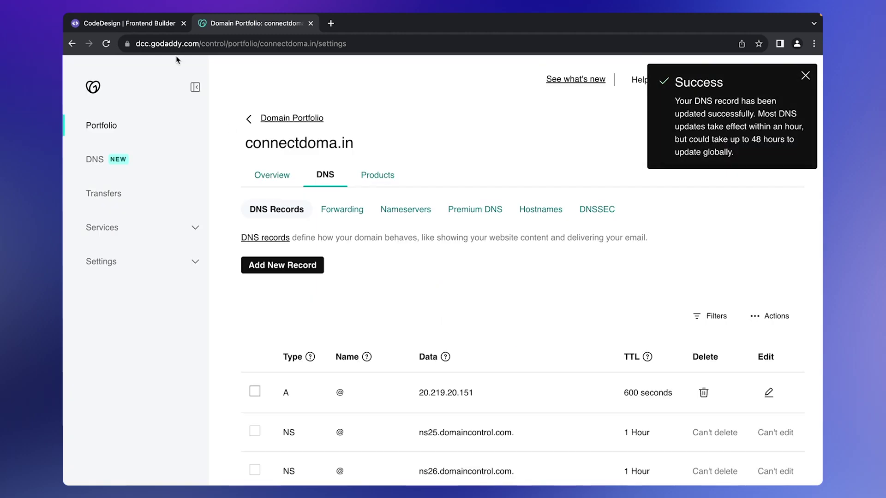
Add a TXT record at @ holding CodeDesign's copied verification value.
click(156, 24)
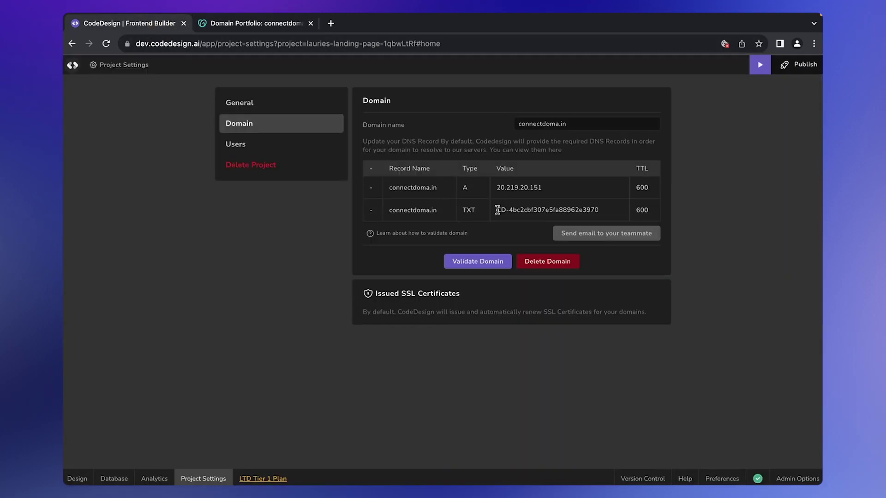
drag(498, 210, 594, 212)
click(252, 23)
click(283, 318)
click(291, 337)
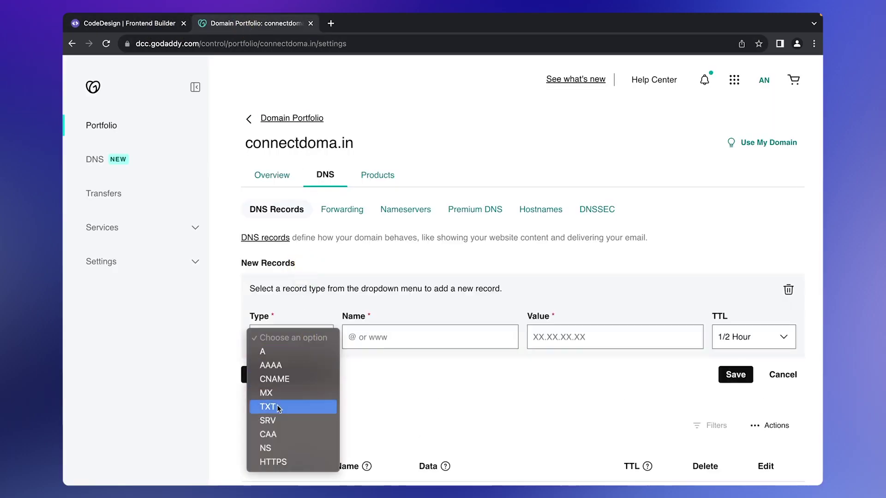
click(278, 407)
click(385, 338)
text(@)
click(576, 338)
key(super+v)
click(738, 375)
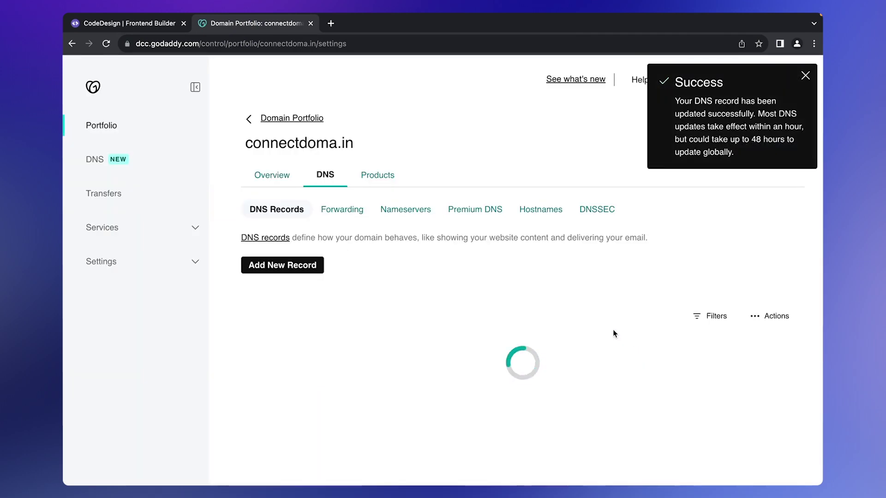
click(180, 29)
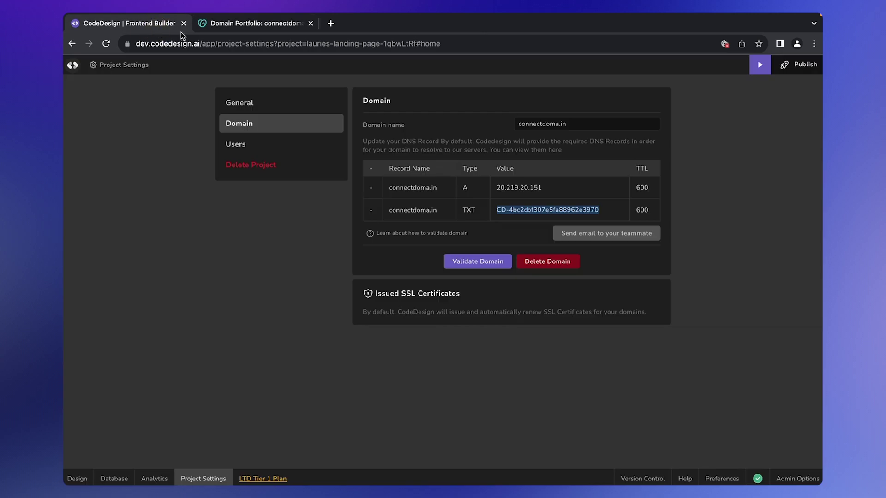
click(295, 233)
Verify connectdoma.in's DNS records in CodeDesign and deploy the current version.
key(super+shift+f)
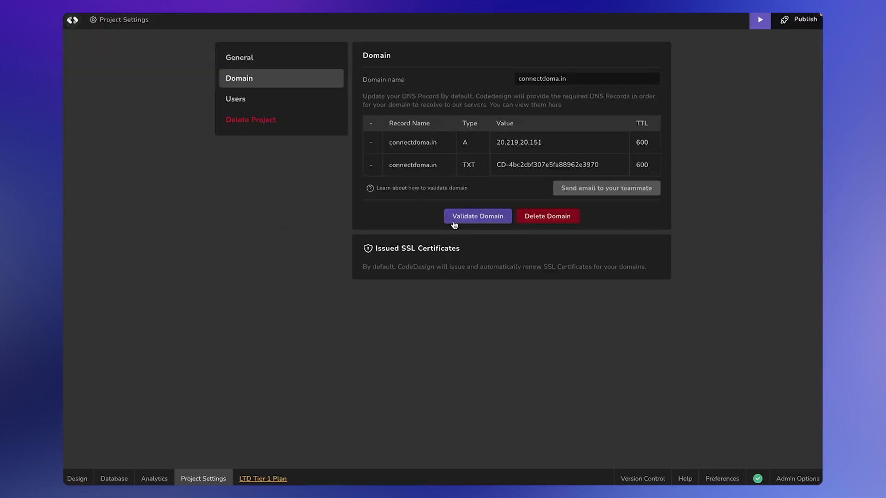
click(479, 222)
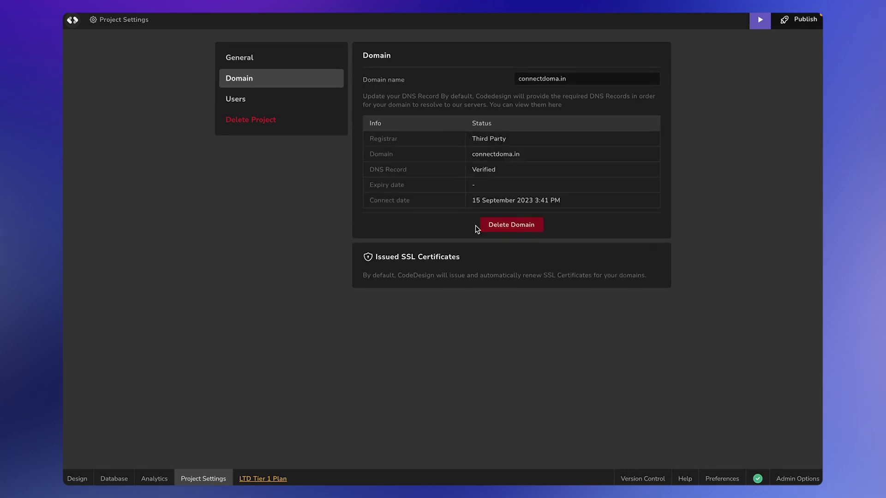
click(77, 479)
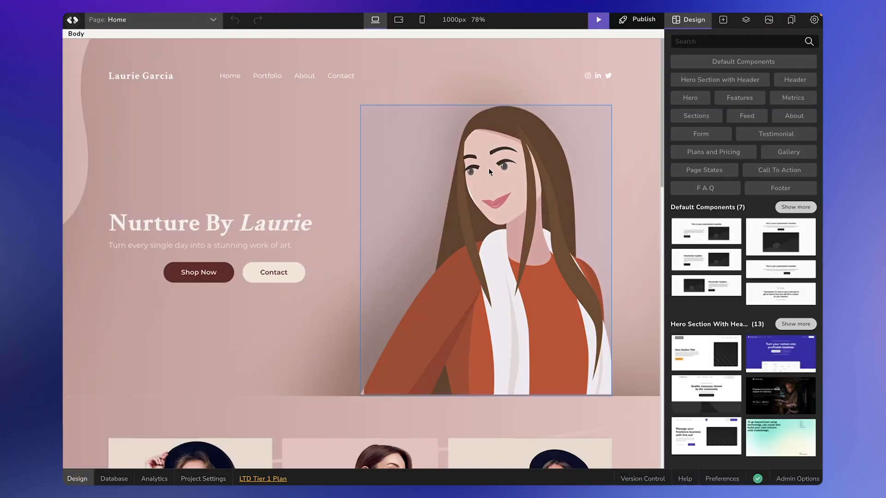
click(626, 20)
click(569, 132)
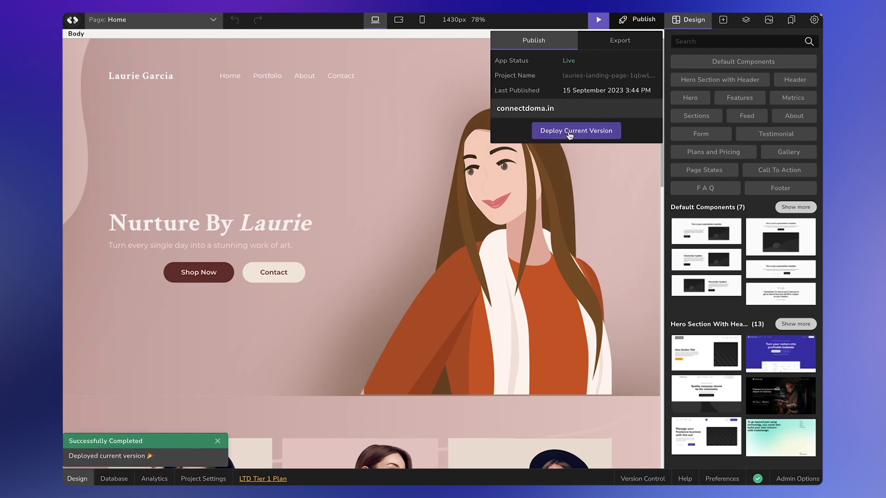
Load connectdoma.in in a new tab to view the live landing page.
key(super+t)
text(connectdoma.)
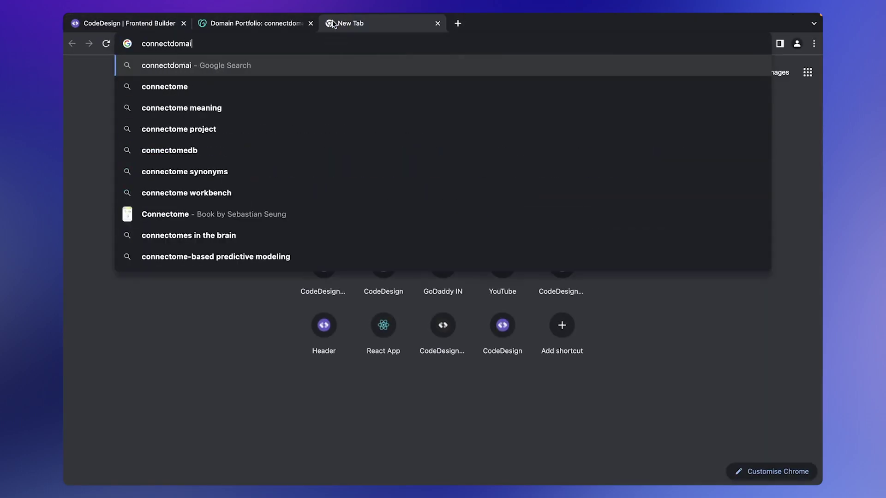
text(in)
key(Return)
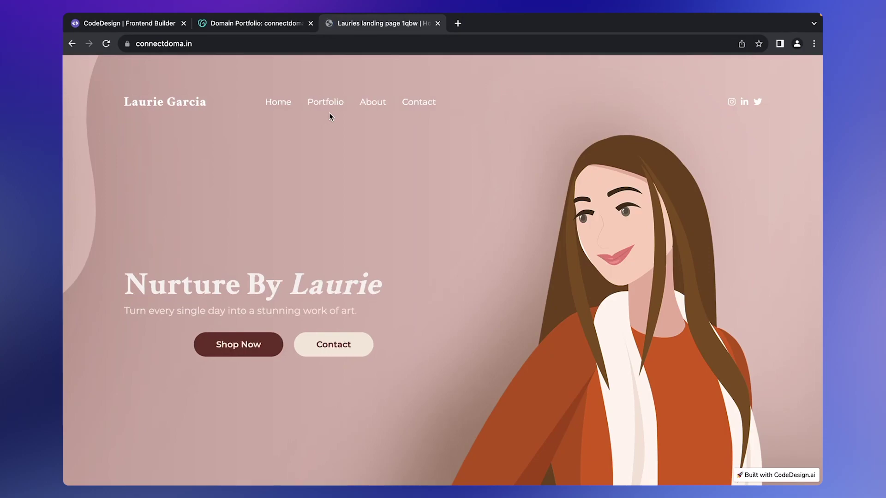
scroll(329, 115, down, 15)
scroll(329, 113, up, 15)
click(125, 23)
click(252, 23)
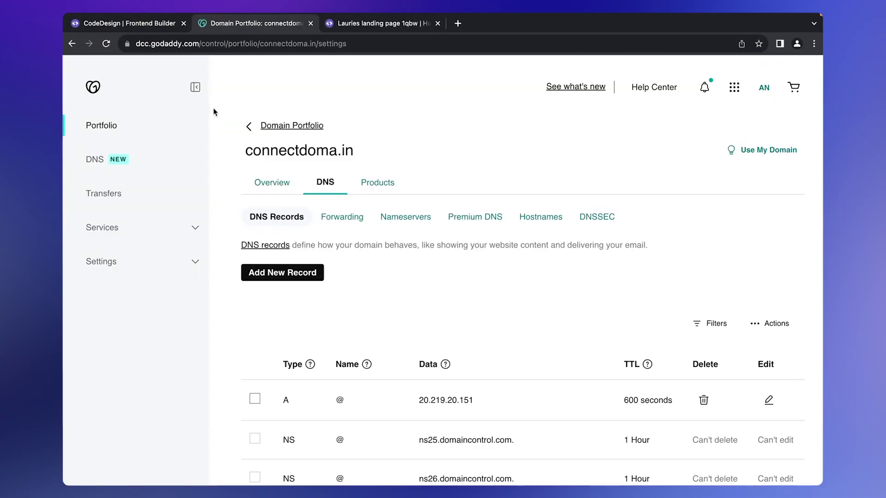
click(368, 26)
click(252, 23)
scroll(265, 144, down, 5)
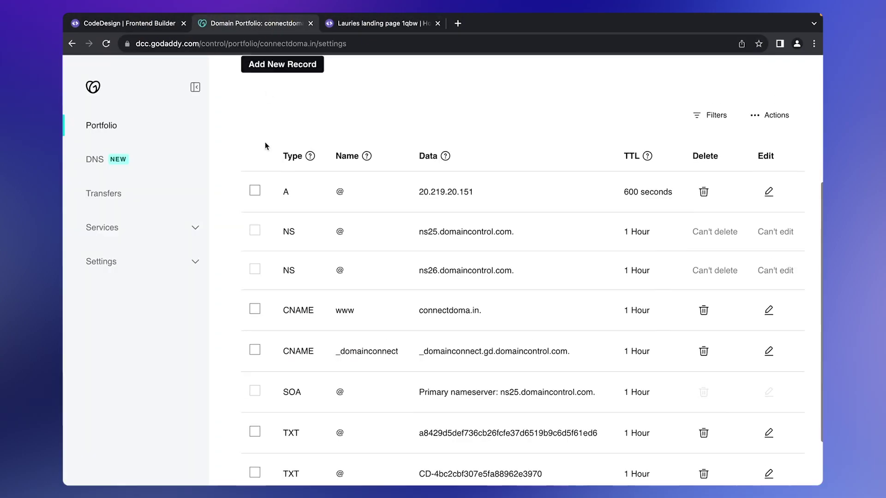
scroll(267, 146, up, 2)
scroll(266, 146, down, 2)
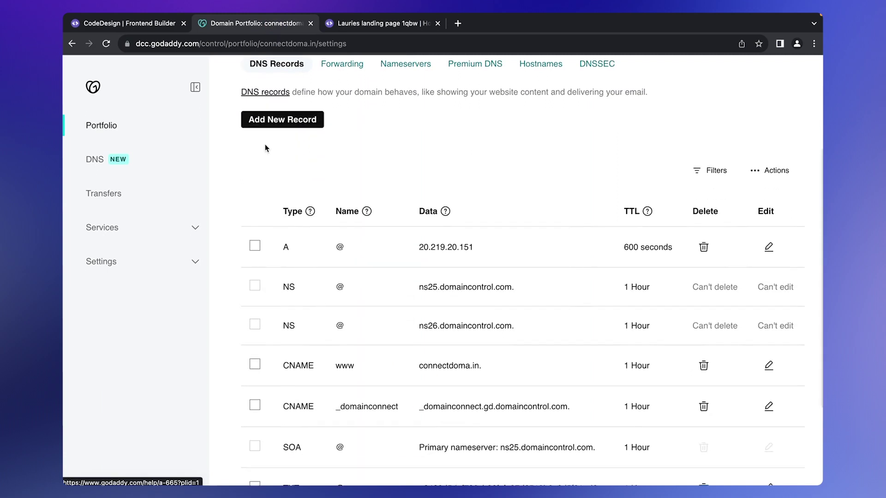
click(286, 247)
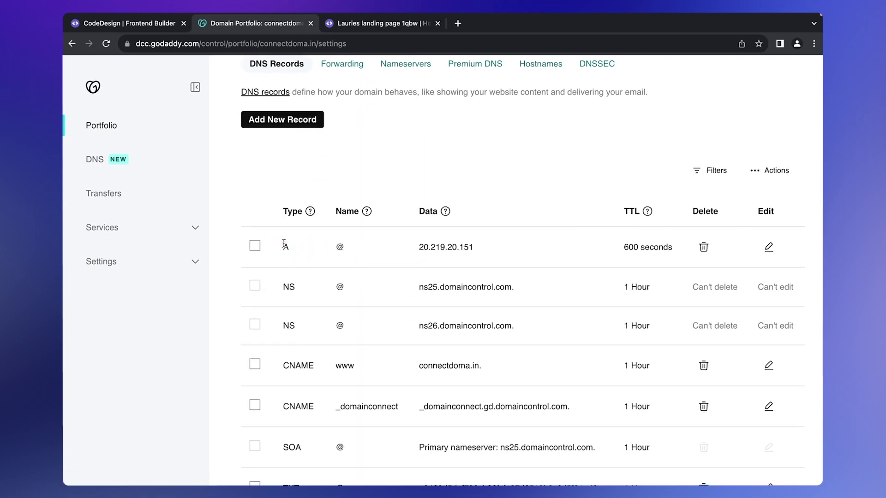
scroll(284, 243, down, 1)
double_click(339, 226)
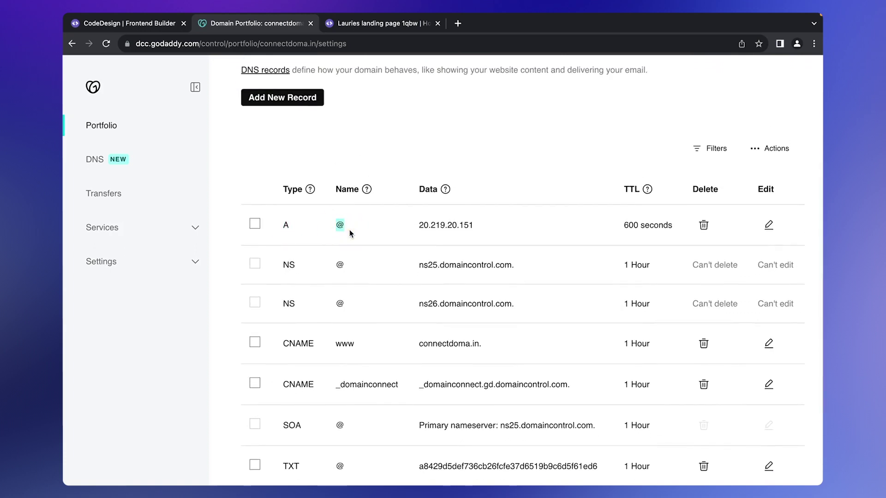
scroll(350, 233, down, 1)
scroll(350, 233, up, 3)
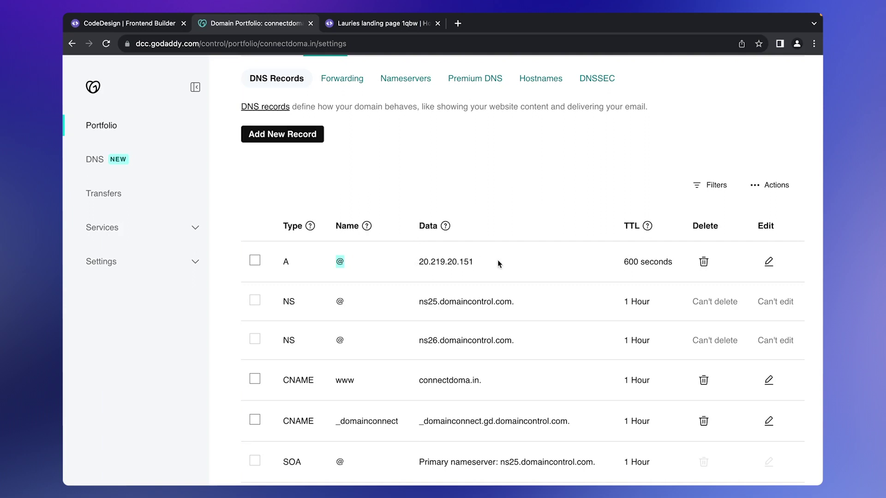
scroll(497, 263, up, 1)
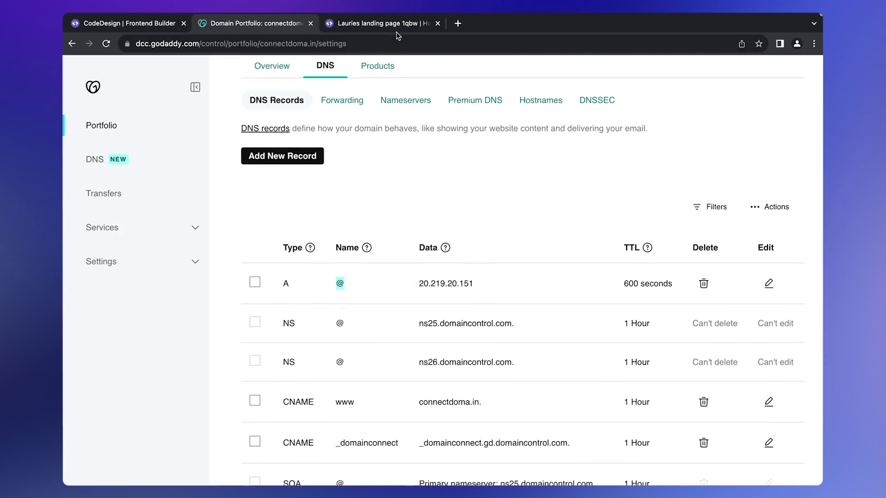
click(383, 23)
click(174, 43)
key(Return)
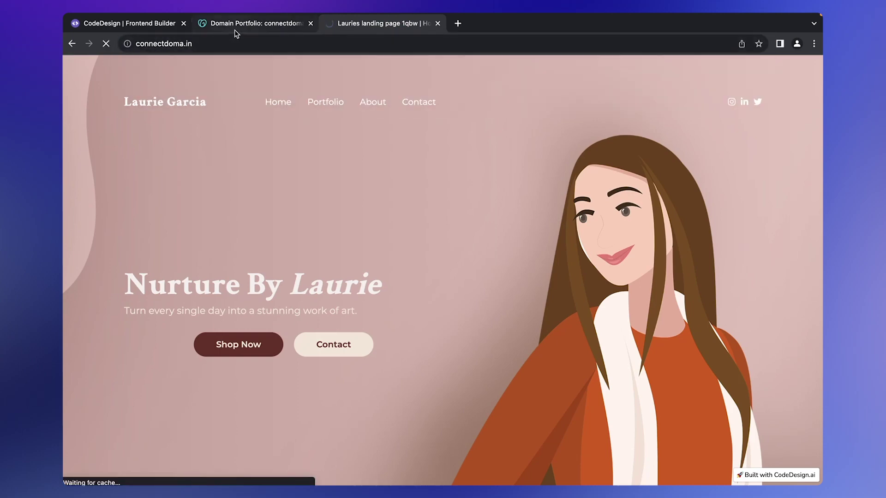
click(240, 27)
scroll(263, 146, down, 1)
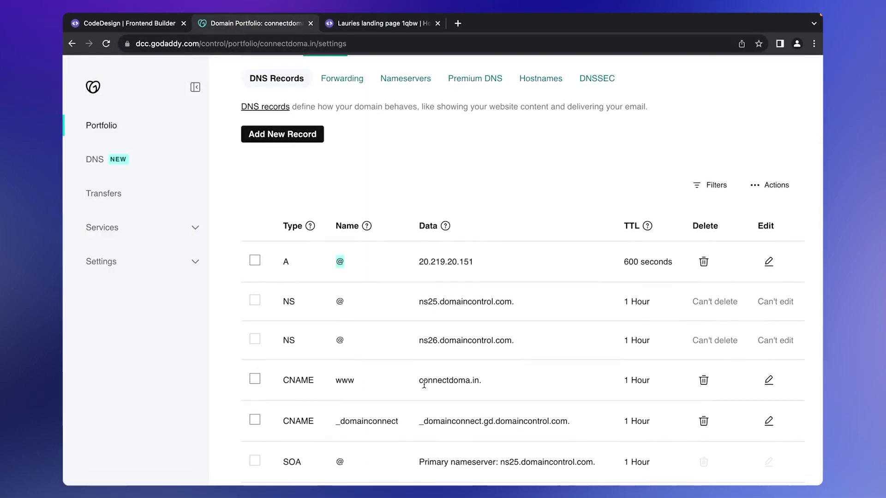
double_click(344, 380)
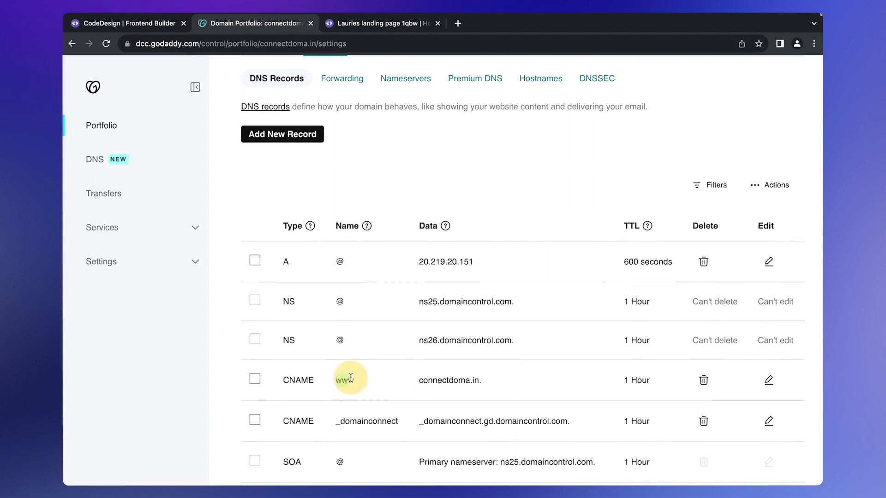
drag(417, 380, 482, 381)
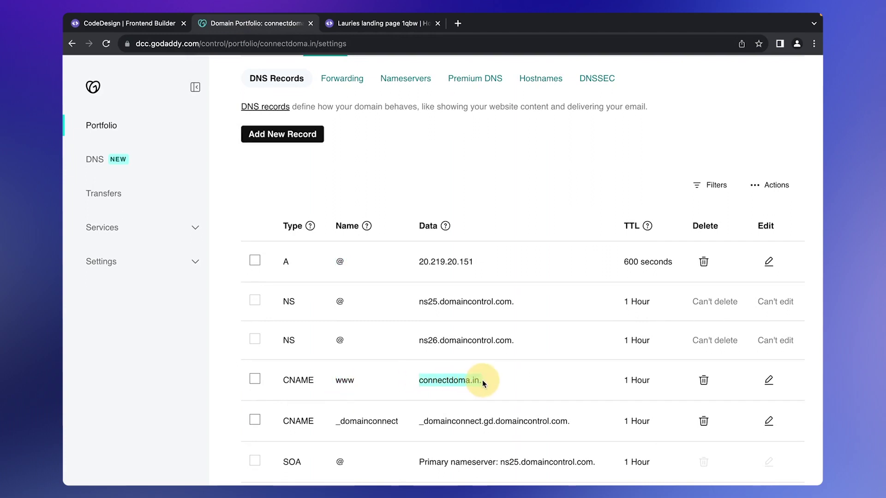
double_click(344, 381)
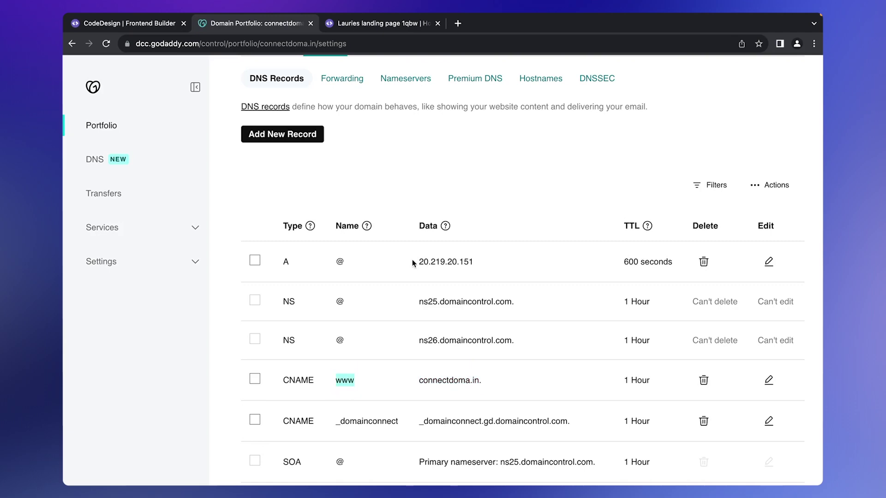
scroll(412, 259, down, 1)
scroll(369, 344, up, 3)
scroll(369, 390, down, 1)
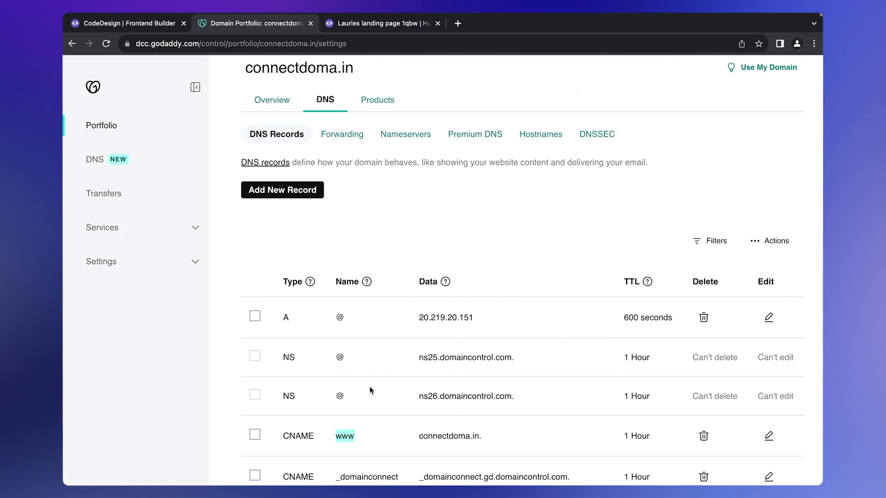
Check A record propagation for connectdoma.in on dnschecker.org.
click(458, 23)
text(dnschecker.org)
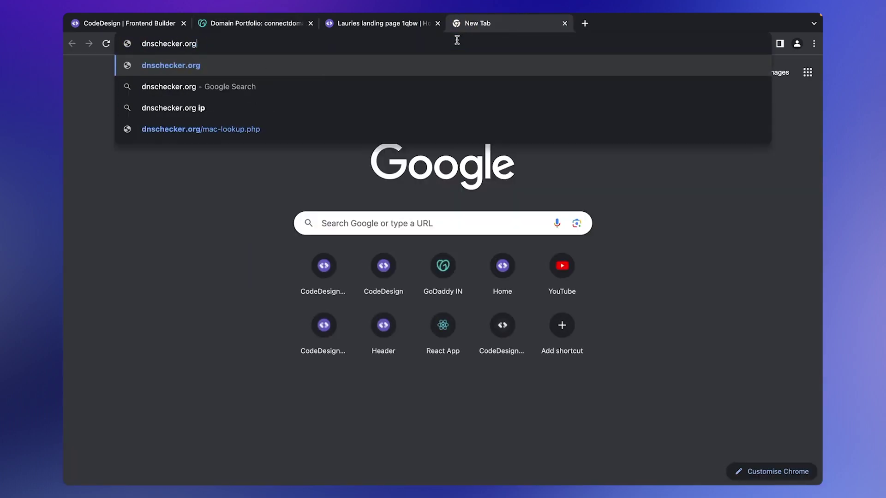
key(Return)
text(connectdoma.in)
key(Return)
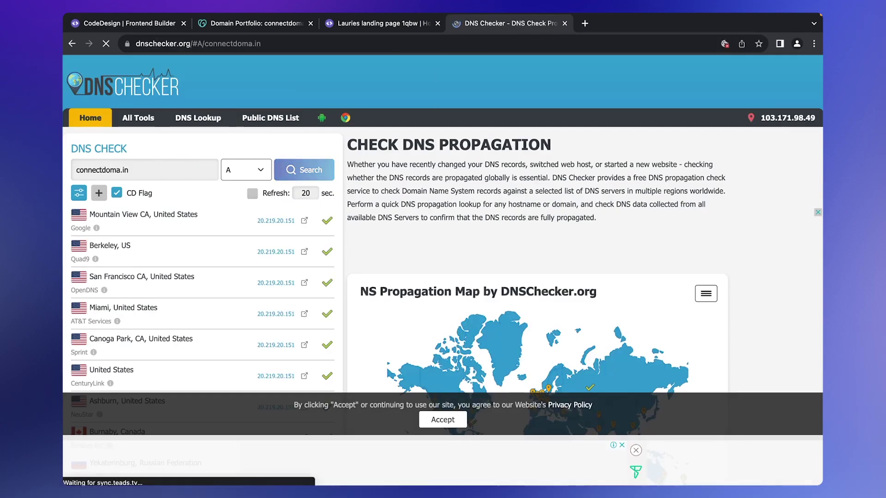
scroll(434, 402, down, 5)
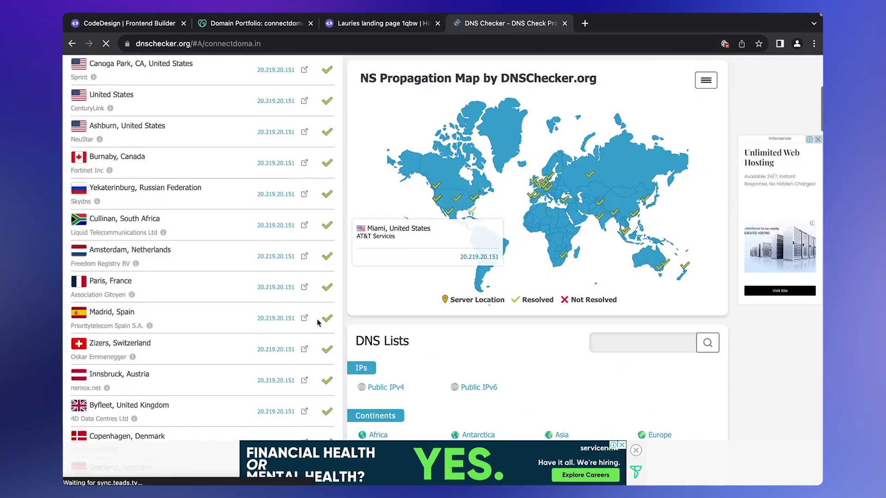
scroll(323, 276, up, 5)
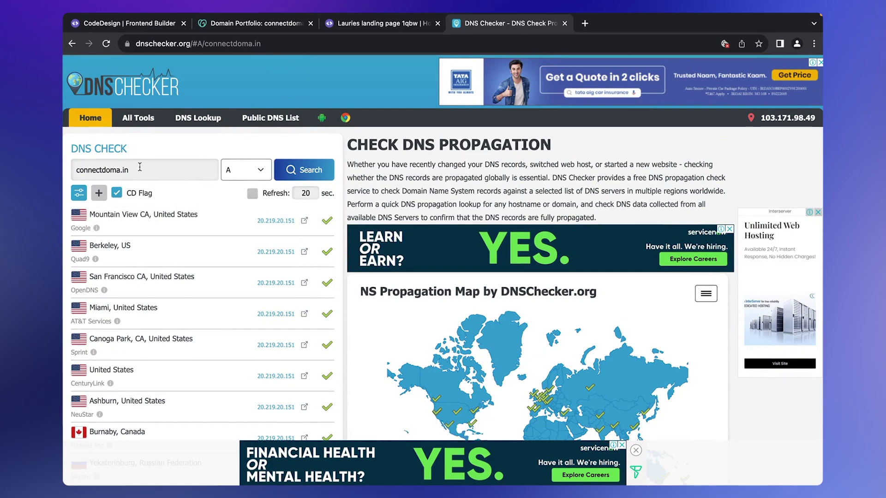
Run a TXT record propagation check for connectdoma.in, then return to CodeDesign.
click(246, 170)
click(238, 273)
click(289, 180)
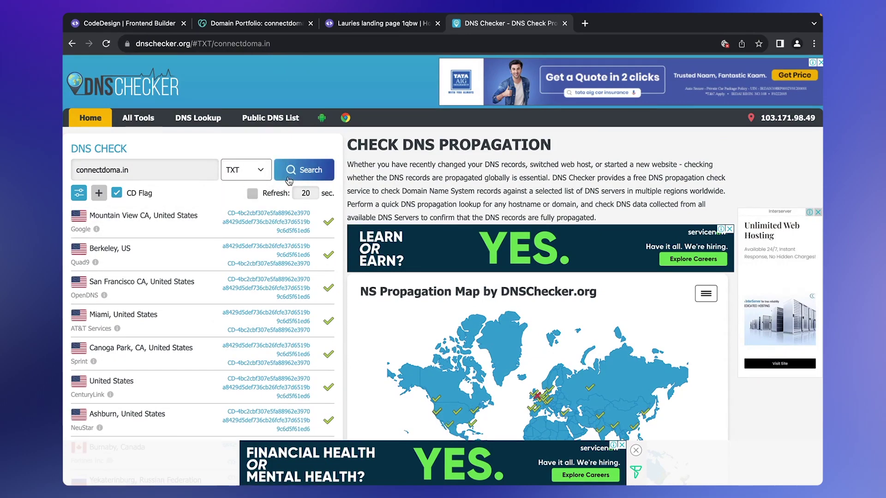
click(145, 23)
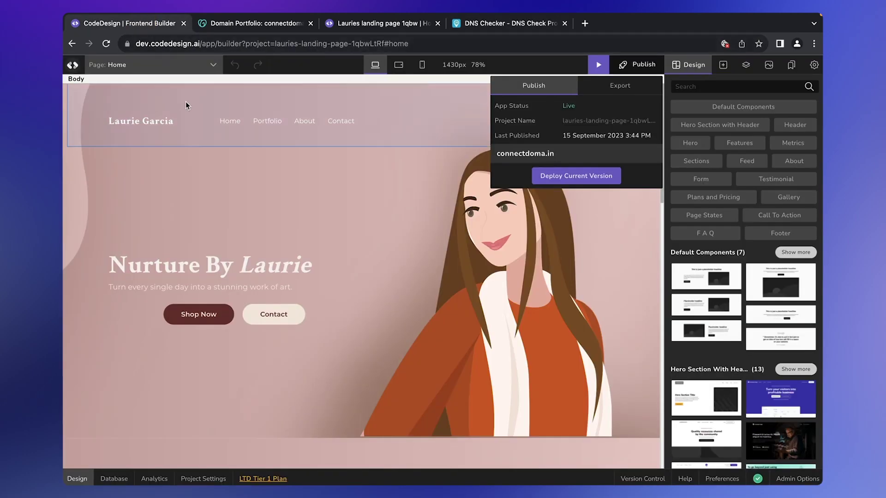